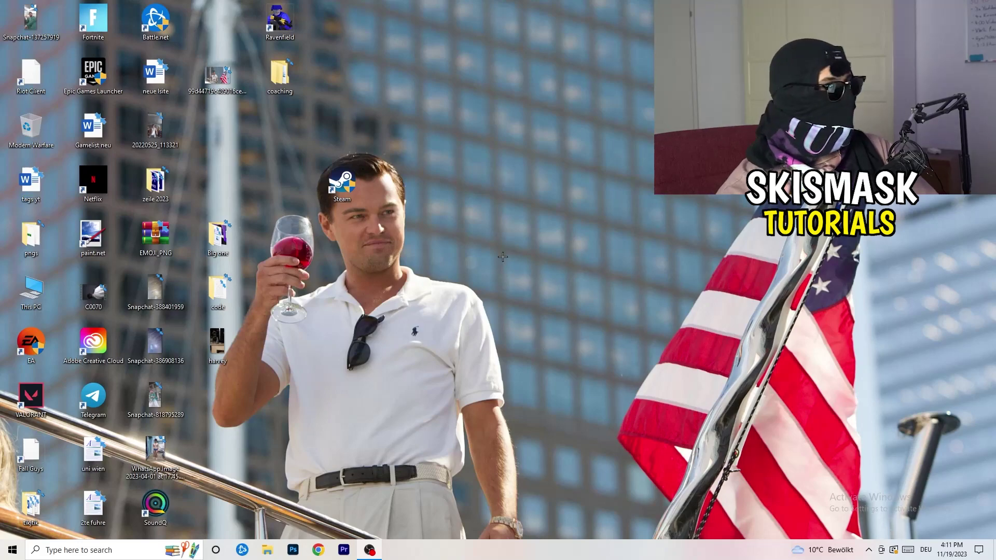
Launch NVIDIA Control Panel from the desktop menu and view Adjust image settings with preview (Let the 3D application decide).
{"action": "right_click", "coordinate": [491, 229]}
{"action": "right_click", "coordinate": [569, 167]}
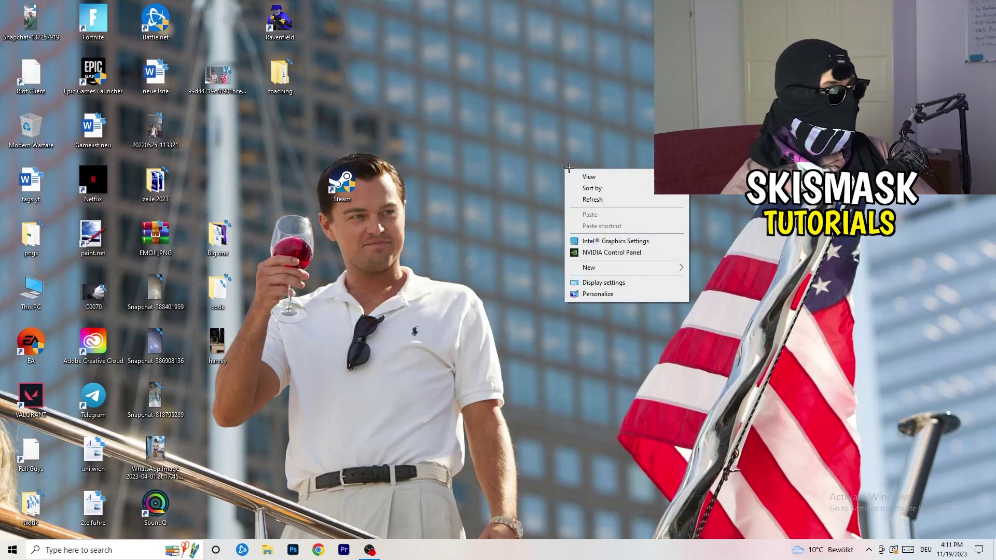
{"action": "left_click", "coordinate": [622, 252]}
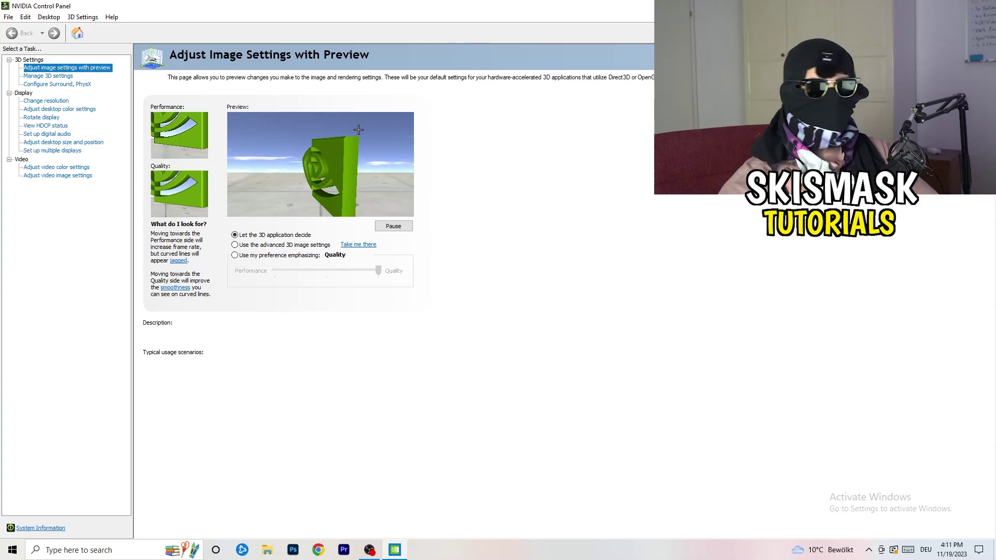
{"action": "mouse_move", "coordinate": [342, 254]}
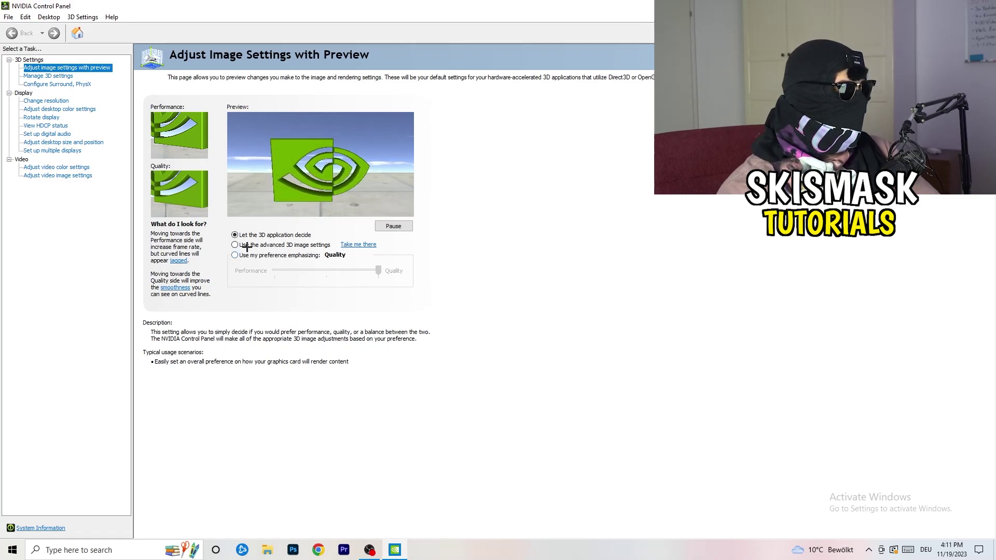
{"action": "mouse_move", "coordinate": [240, 248]}
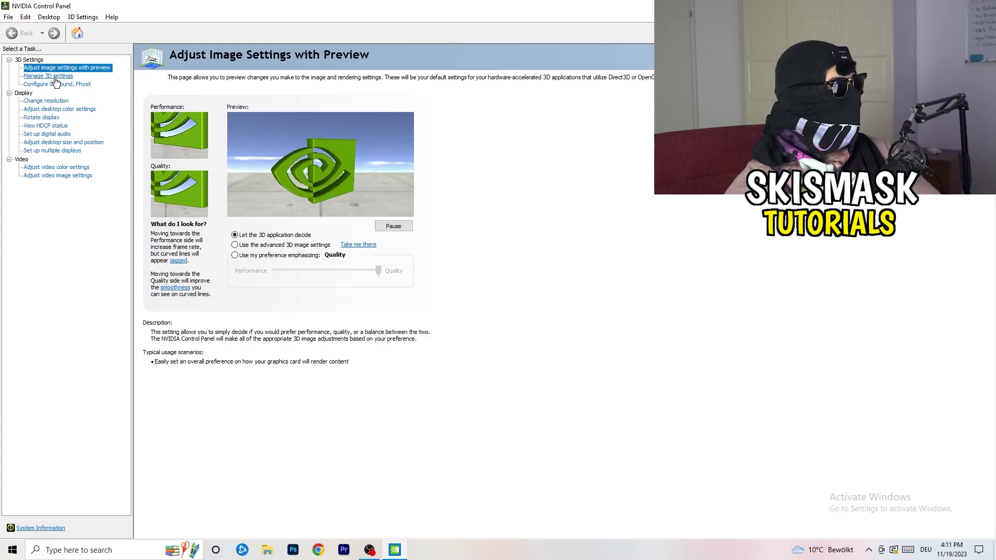
Check Change resolution shows 1920 × 1080 native at 60Hz, then close NVIDIA Control Panel.
{"action": "left_click", "coordinate": [37, 102]}
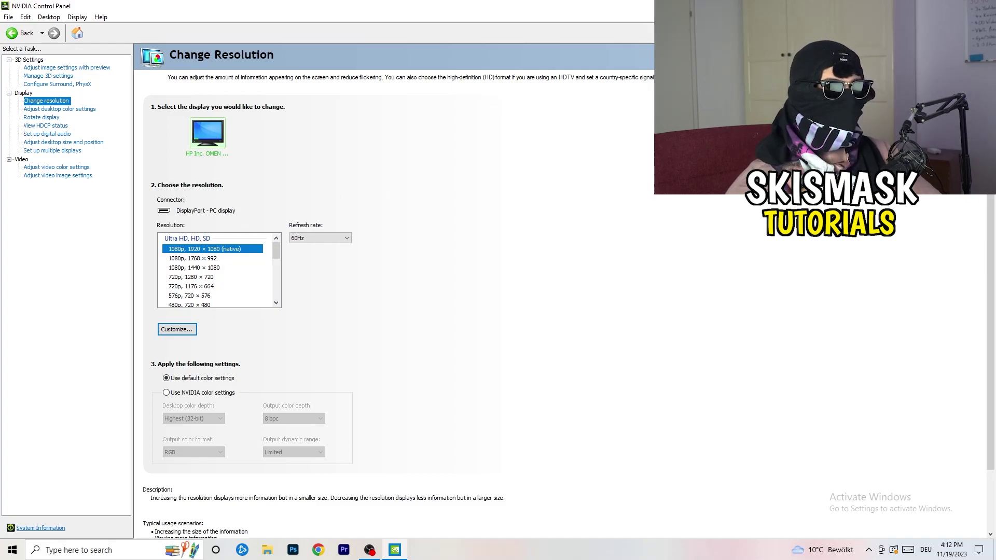
{"action": "key", "text": "alt+F4"}
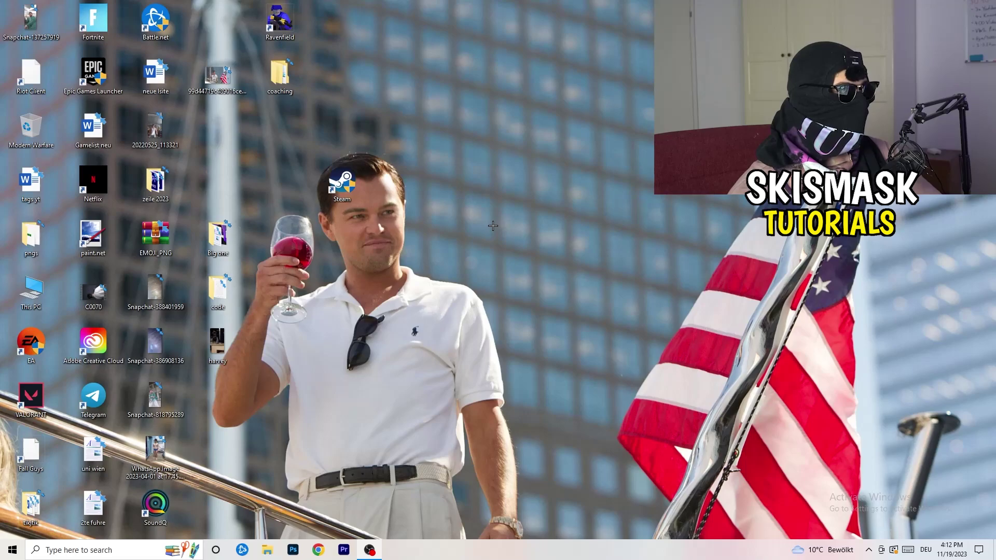
Open Windows Settings to the System Display page and scroll to Scale and layout.
{"action": "left_click", "coordinate": [11, 550]}
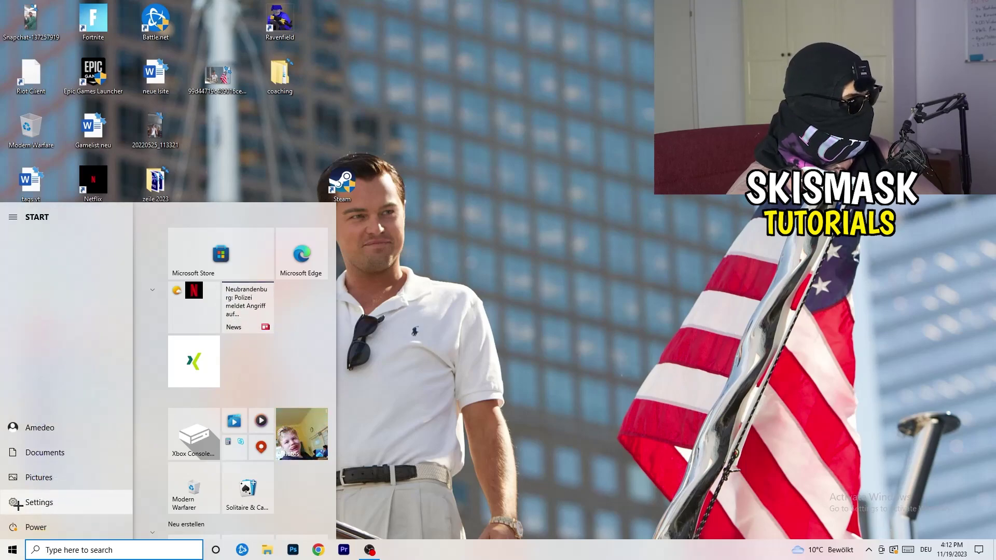
{"action": "left_click", "coordinate": [31, 502]}
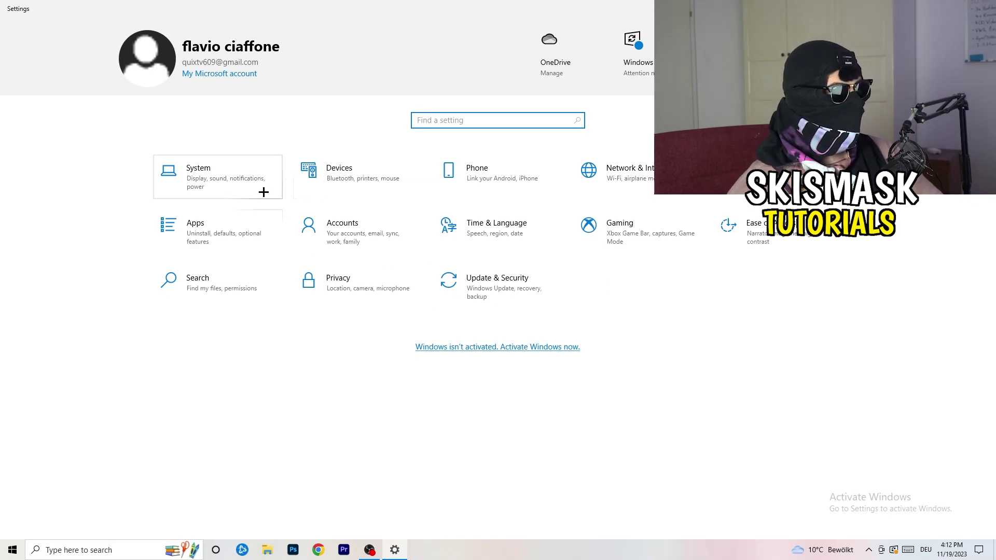
{"action": "left_click", "coordinate": [244, 179]}
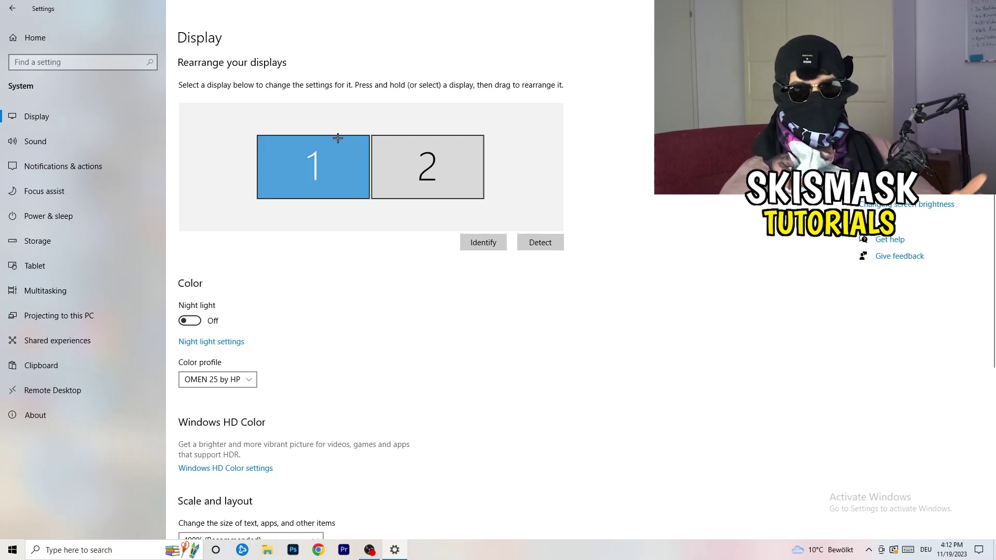
{"action": "scroll", "coordinate": [326, 248], "scroll_direction": "down", "scroll_amount": 5}
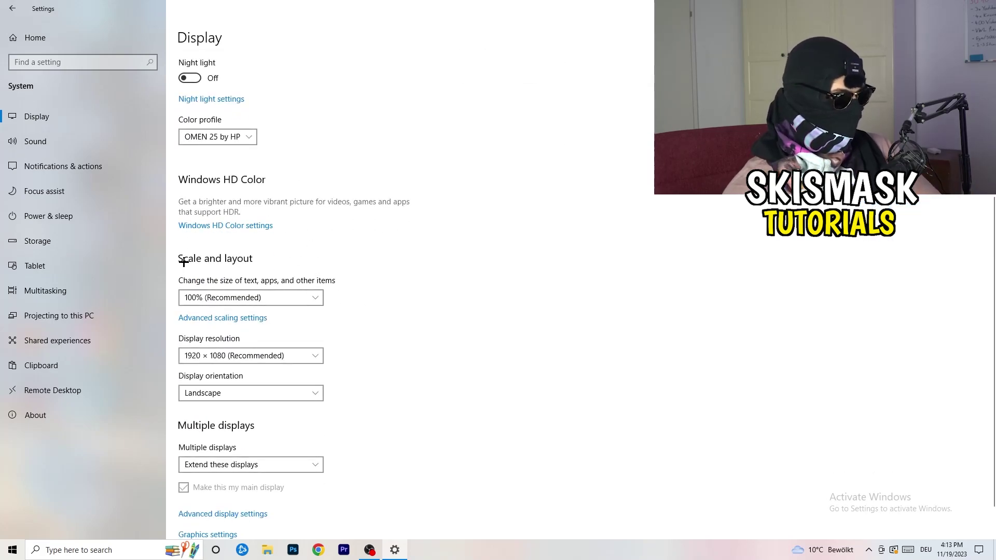
Keep scaling at 100% and confirm the resolution stays at 1920 × 1080.
{"action": "left_click", "coordinate": [289, 300]}
{"action": "left_click", "coordinate": [516, 321]}
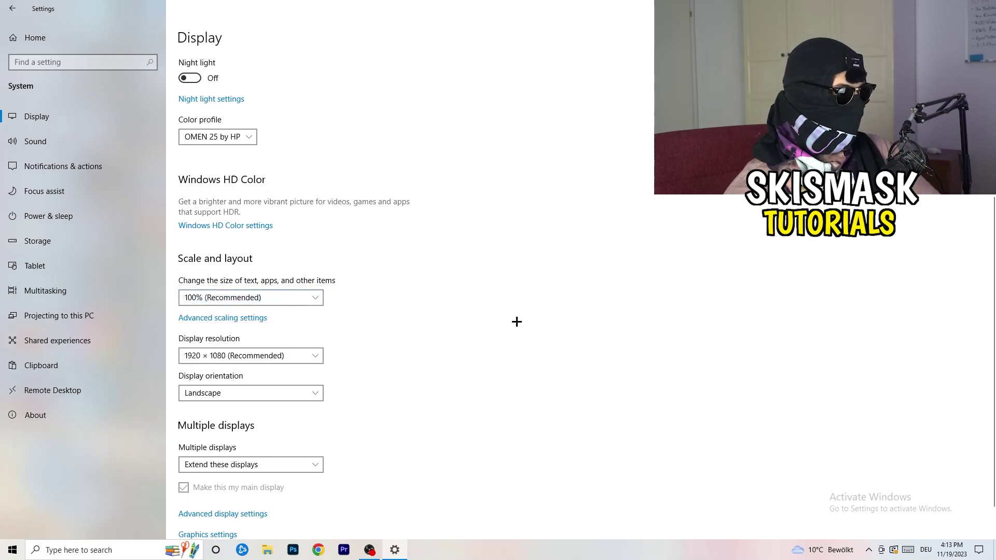
{"action": "left_click", "coordinate": [305, 298]}
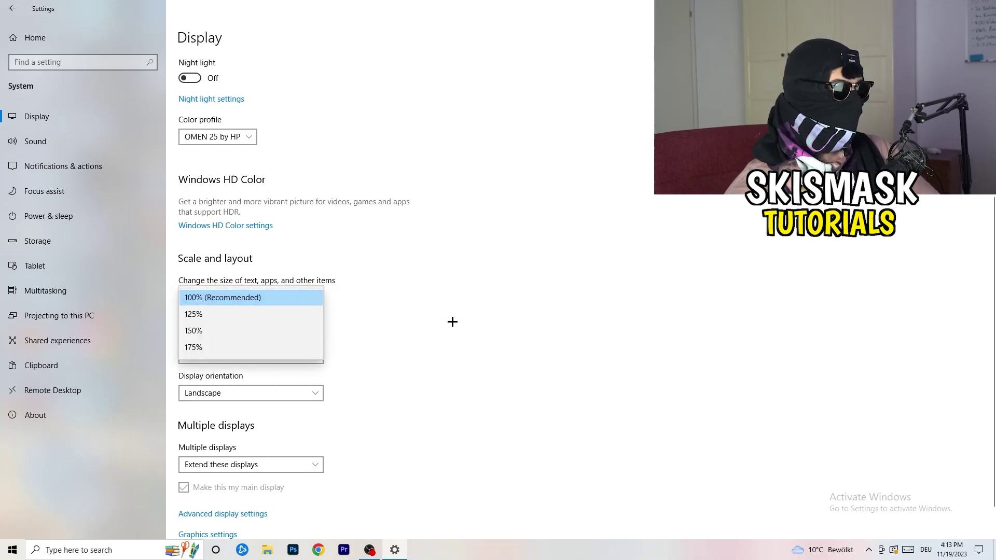
{"action": "left_click", "coordinate": [452, 321]}
{"action": "scroll", "coordinate": [415, 324], "scroll_direction": "down", "scroll_amount": 2}
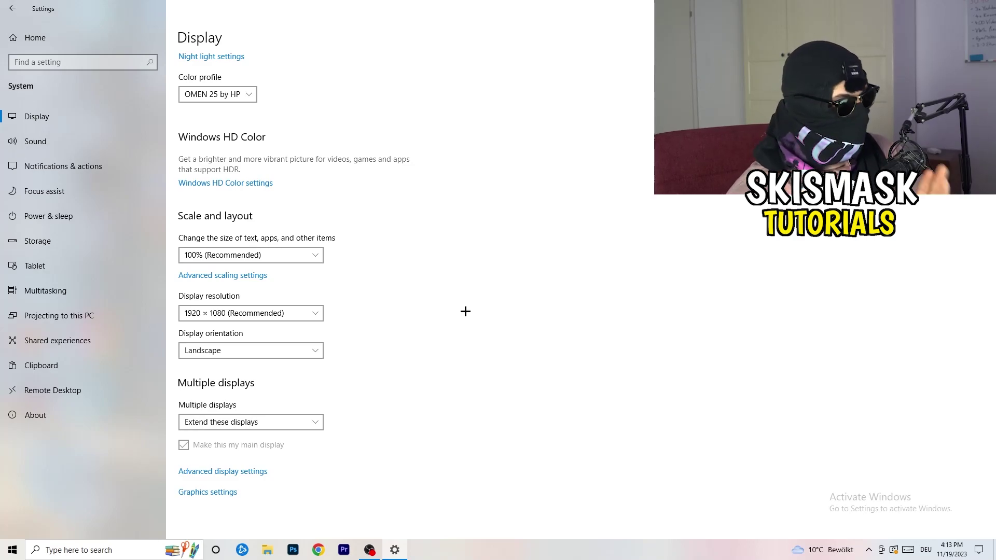
{"action": "left_click", "coordinate": [315, 313]}
{"action": "left_click", "coordinate": [393, 292]}
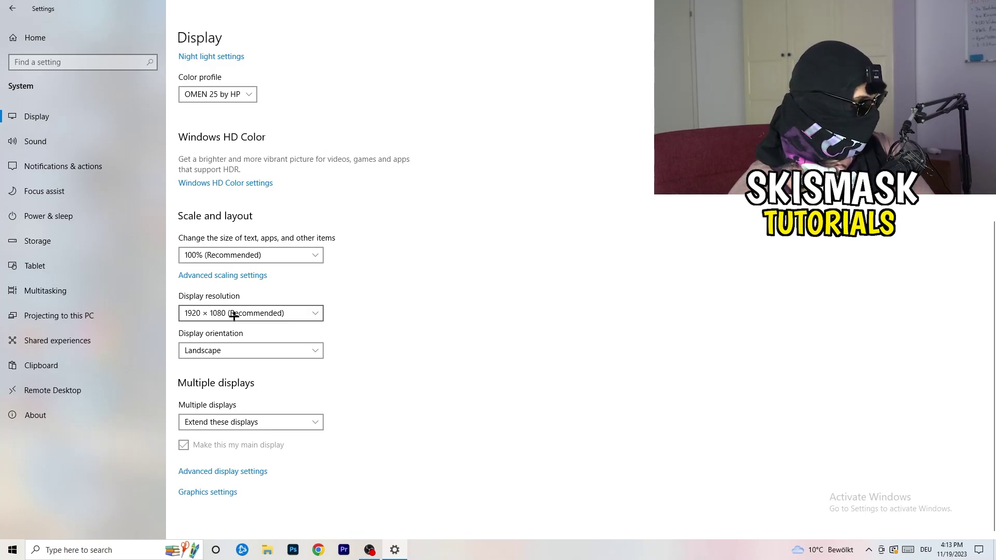
Review the power plans in Power & sleep's additional settings, keep Balanced, and close Power Options.
{"action": "left_click", "coordinate": [52, 215]}
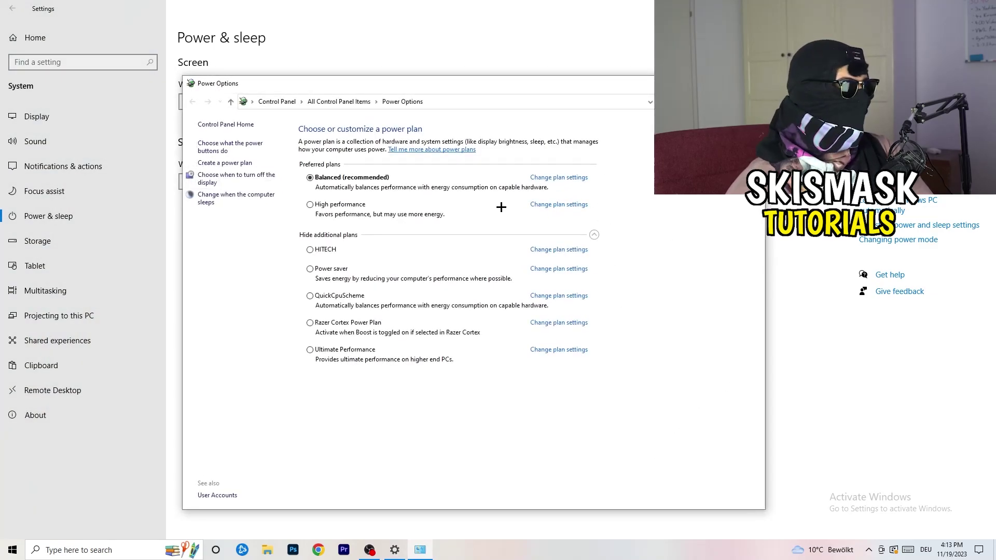
{"action": "left_click", "coordinate": [594, 235]}
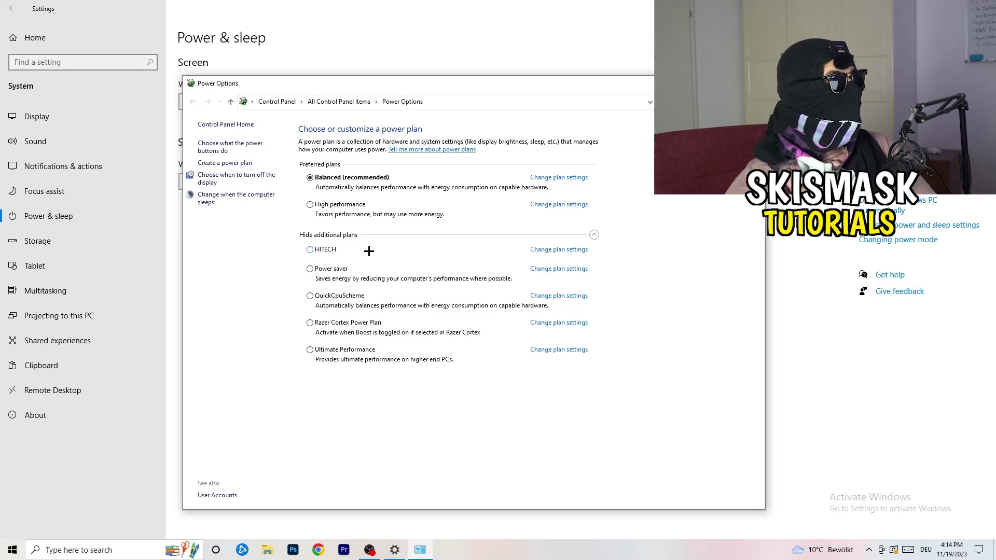
{"action": "key", "text": "alt+F4"}
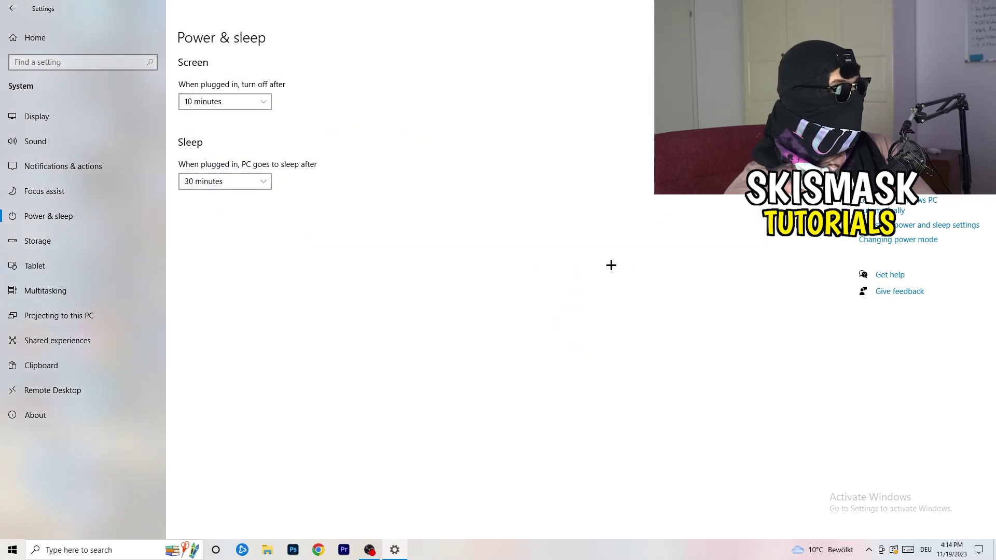
Open the Storage Sense configuration and confirm it runs every week.
{"action": "left_click", "coordinate": [100, 247]}
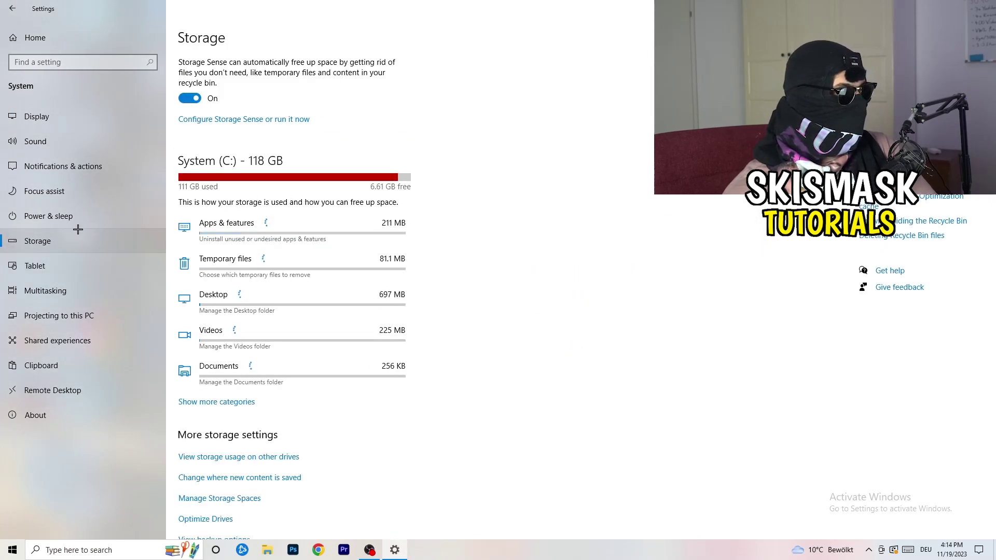
{"action": "left_click", "coordinate": [235, 121]}
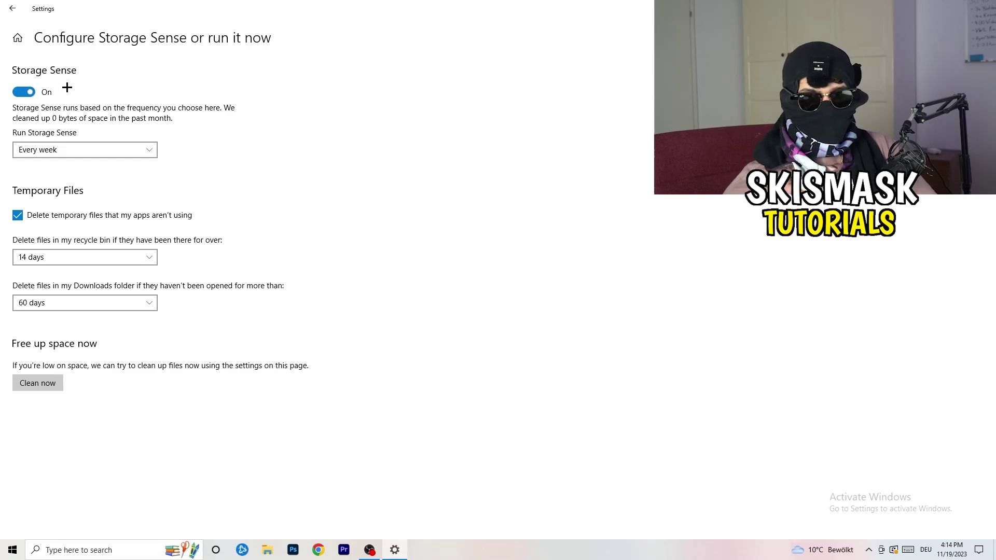
{"action": "left_click", "coordinate": [78, 148]}
{"action": "left_click", "coordinate": [238, 150]}
{"action": "left_click", "coordinate": [73, 147]}
{"action": "left_click", "coordinate": [340, 145]}
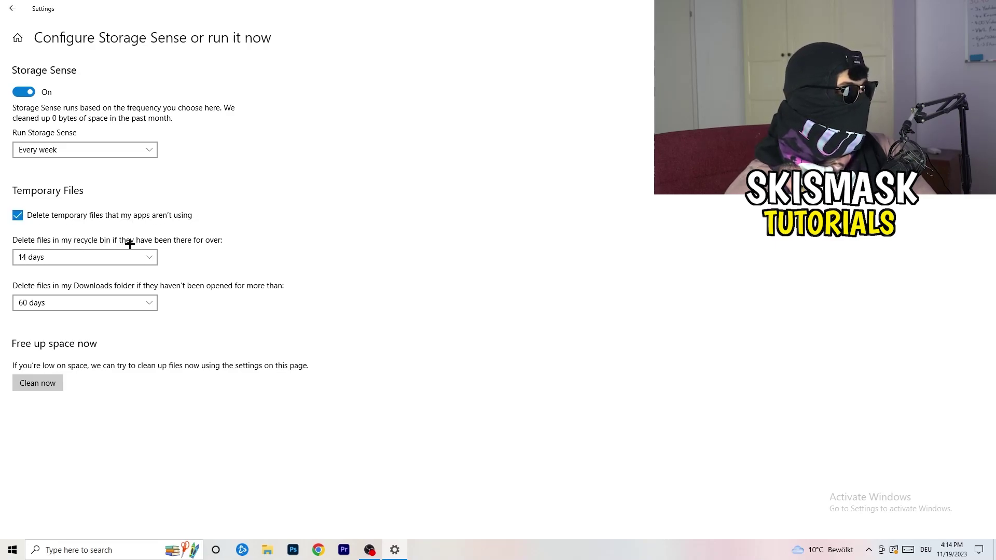
Keep Recycle Bin cleanup at 14 days and Downloads cleanup at 60 days, then go back.
{"action": "left_click", "coordinate": [150, 256]}
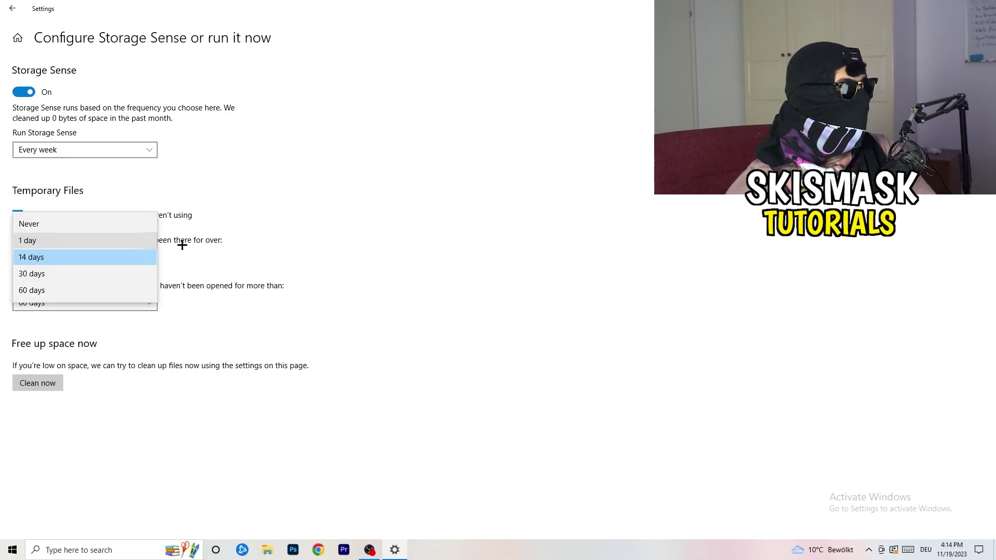
{"action": "left_click", "coordinate": [490, 208]}
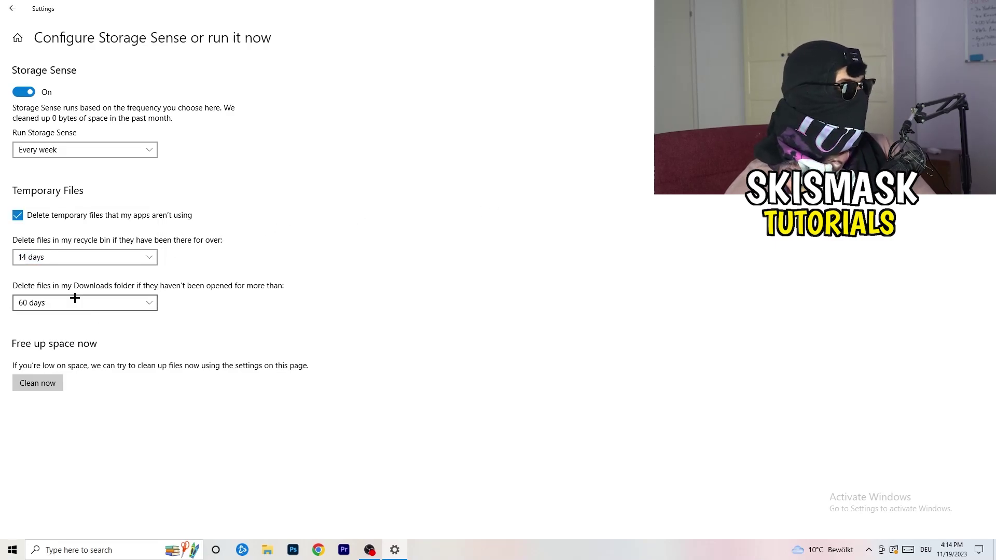
{"action": "left_click", "coordinate": [133, 302]}
{"action": "left_click", "coordinate": [474, 234]}
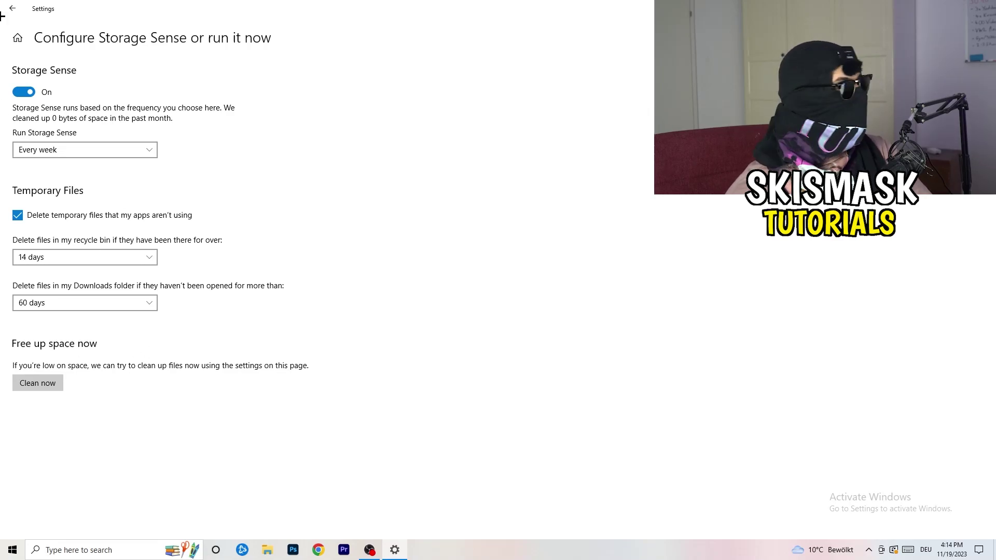
{"action": "left_click", "coordinate": [9, 6]}
Return to the Settings home and check Gaming's Xbox Game Bar toggle is Off.
{"action": "left_click", "coordinate": [10, 6]}
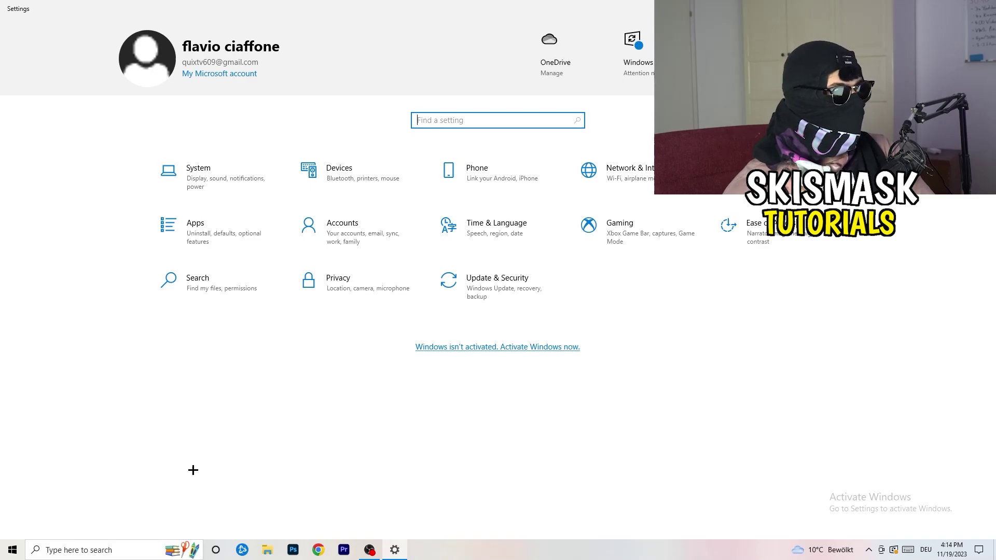
{"action": "left_click", "coordinate": [660, 231]}
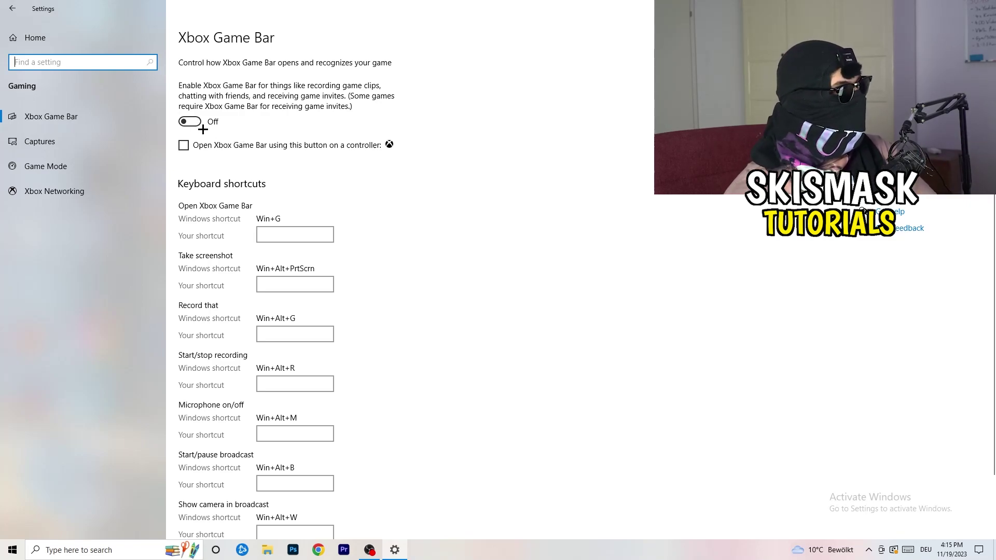
Look over the Captures page, confirm Game Mode is On, and close Settings.
{"action": "left_click", "coordinate": [38, 141]}
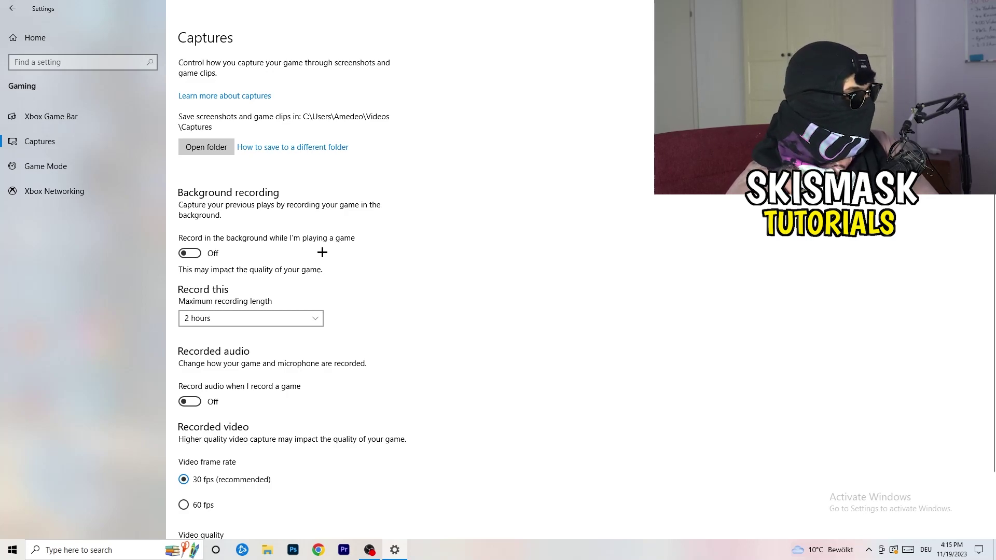
{"action": "scroll", "coordinate": [322, 253], "scroll_direction": "down", "scroll_amount": 2}
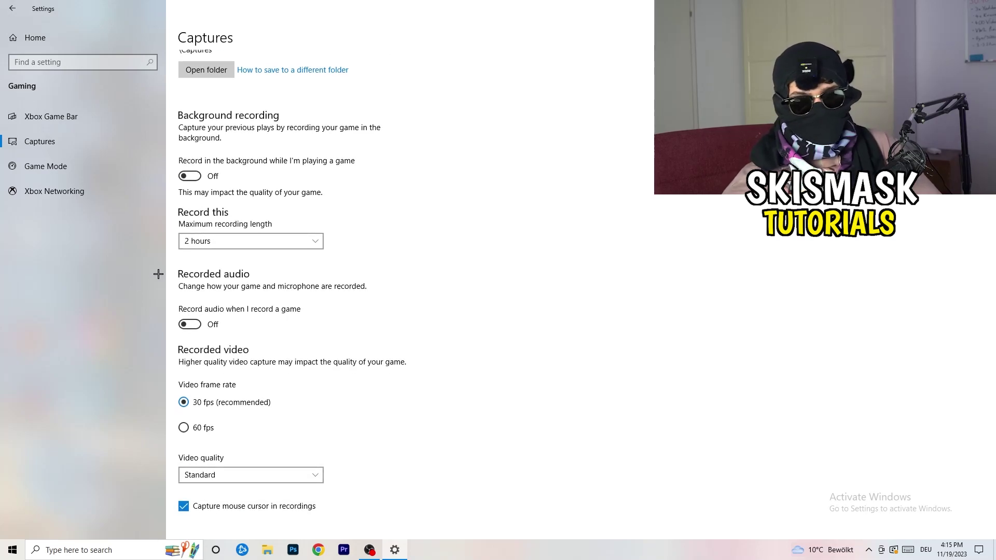
{"action": "left_click", "coordinate": [90, 174]}
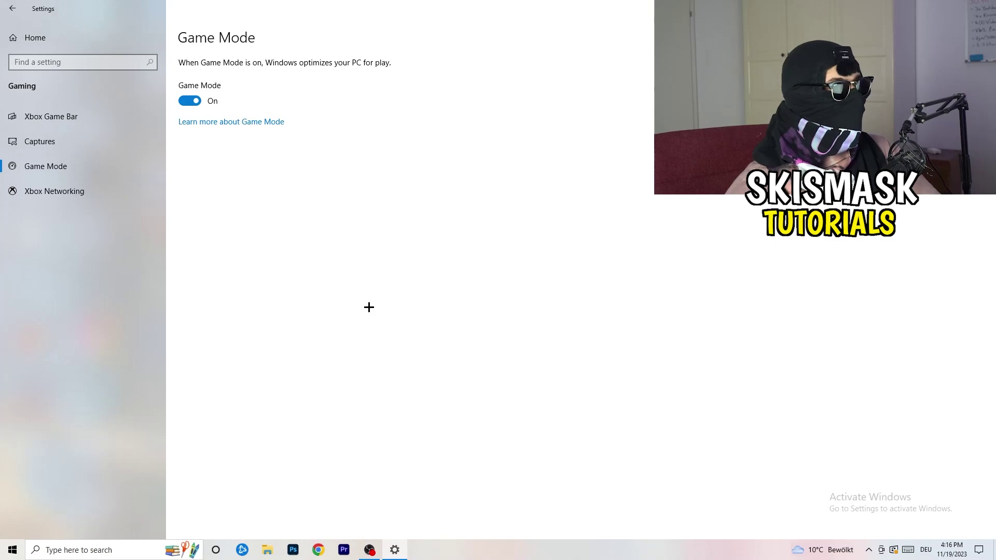
{"action": "key", "text": "alt+F4"}
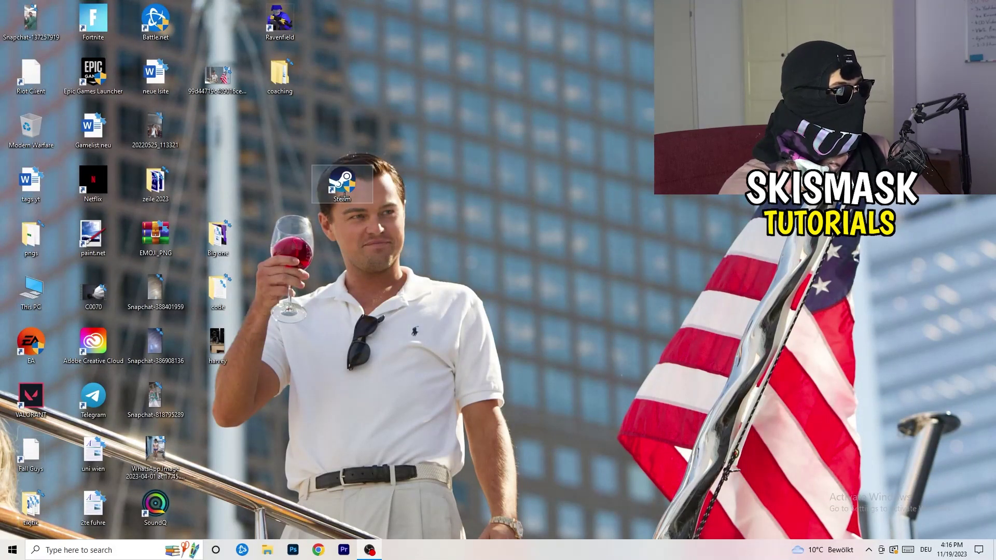
Enable Windows 8 compatibility mode and Run as administrator in the Steam shortcut's Properties.
{"action": "left_click_drag", "start_coordinate": [345, 195], "coordinate": [463, 191]}
{"action": "right_click", "coordinate": [473, 181]}
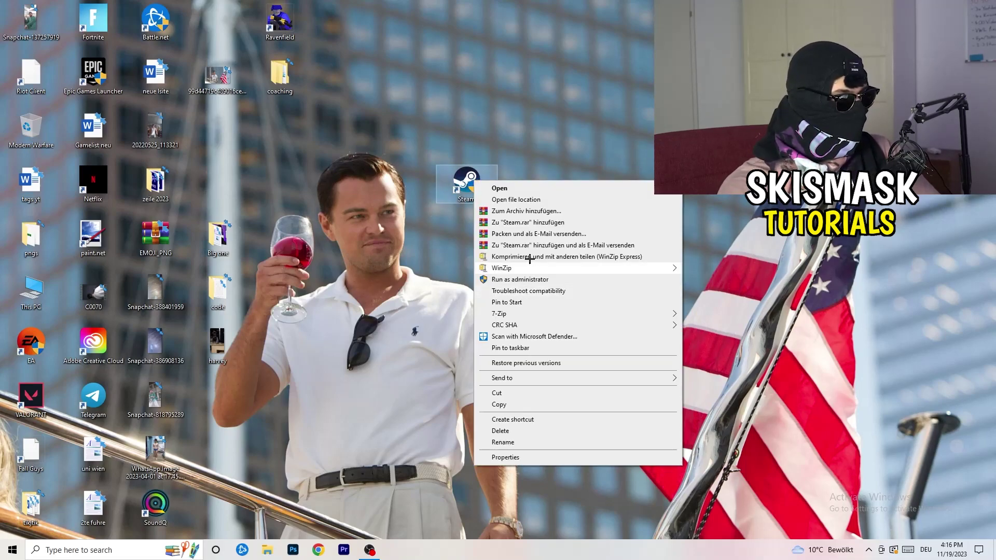
{"action": "left_click", "coordinate": [534, 458]}
{"action": "left_click_drag", "start_coordinate": [540, 194], "coordinate": [348, 94]}
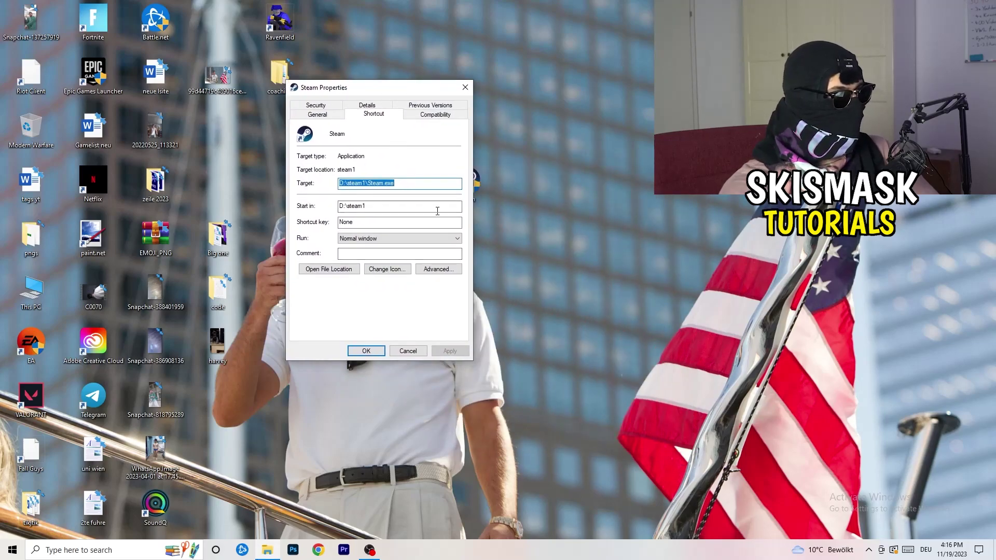
{"action": "left_click", "coordinate": [414, 112]}
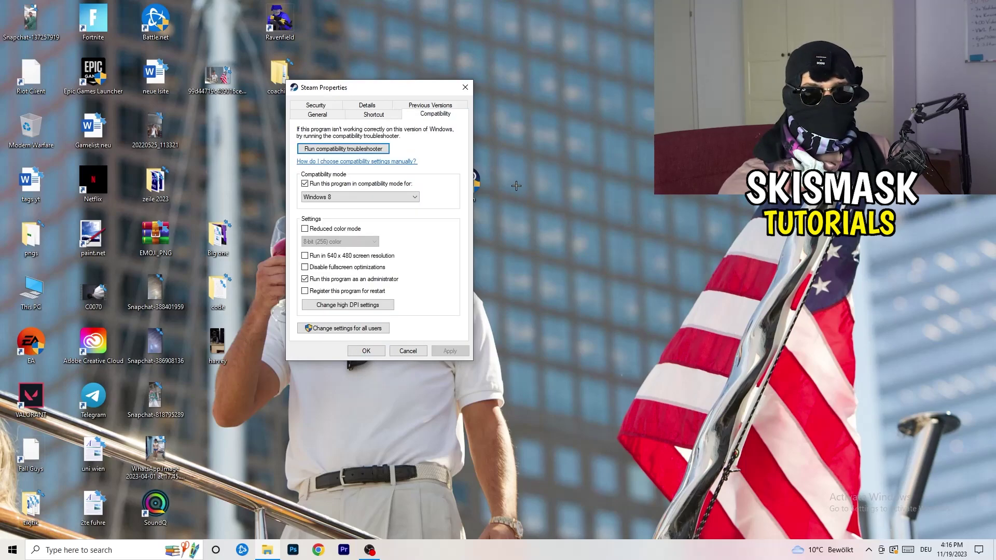
{"action": "left_click", "coordinate": [406, 196]}
{"action": "left_click", "coordinate": [459, 190]}
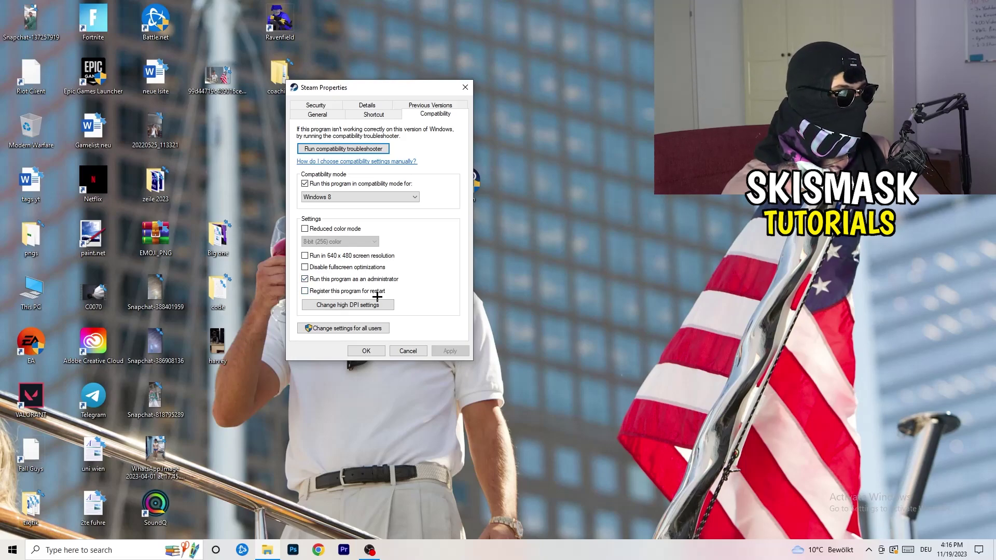
{"action": "left_click", "coordinate": [423, 351]}
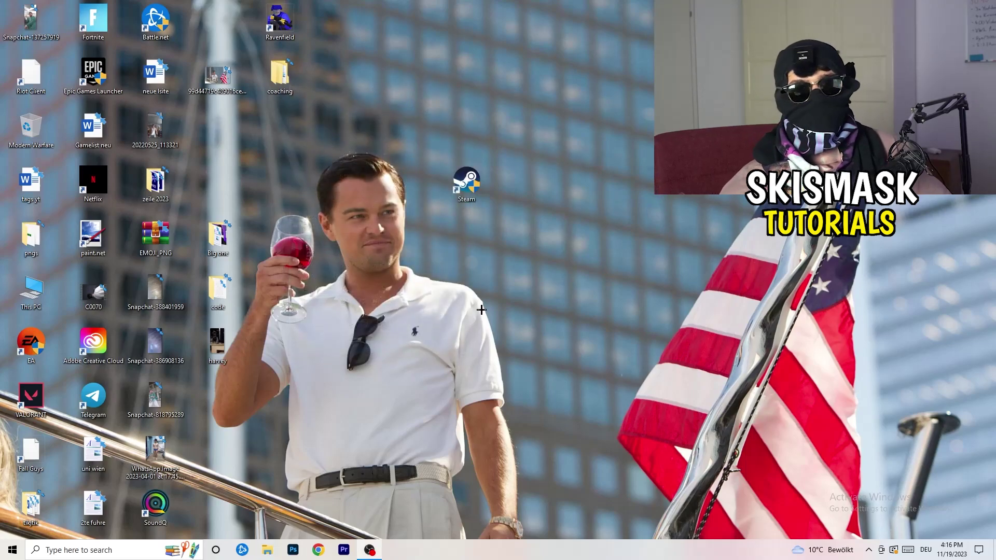
Reopen the Steam shortcut's Properties to verify its compatibility settings are unchanged.
{"action": "left_click_drag", "start_coordinate": [466, 183], "coordinate": [529, 183]}
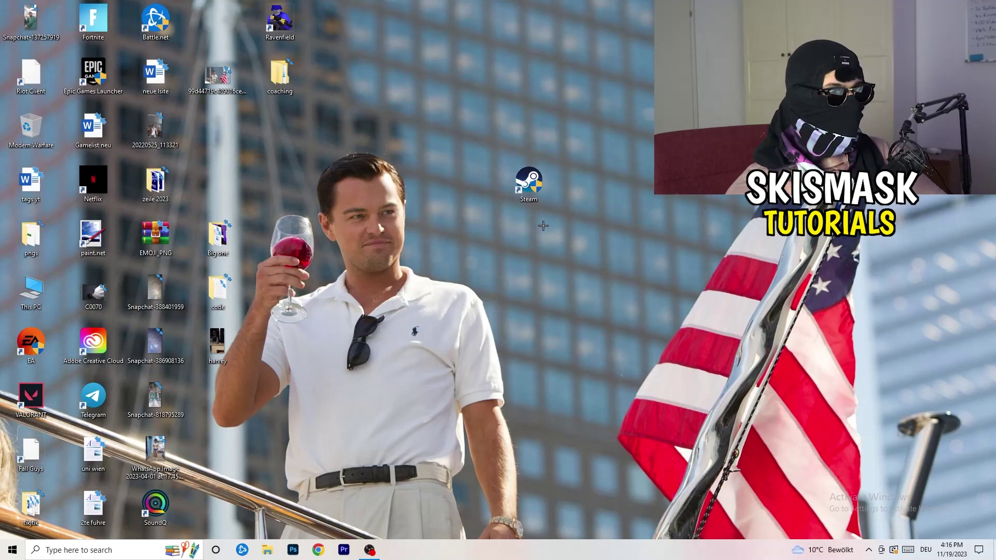
{"action": "left_click_drag", "start_coordinate": [529, 182], "coordinate": [466, 181]}
{"action": "right_click", "coordinate": [464, 181]}
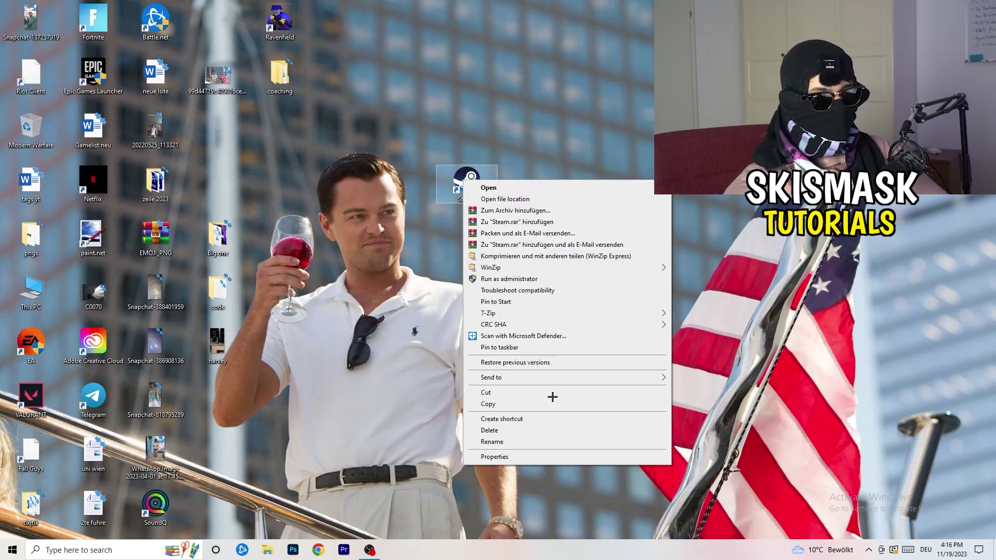
{"action": "left_click", "coordinate": [535, 457]}
{"action": "left_click", "coordinate": [616, 214]}
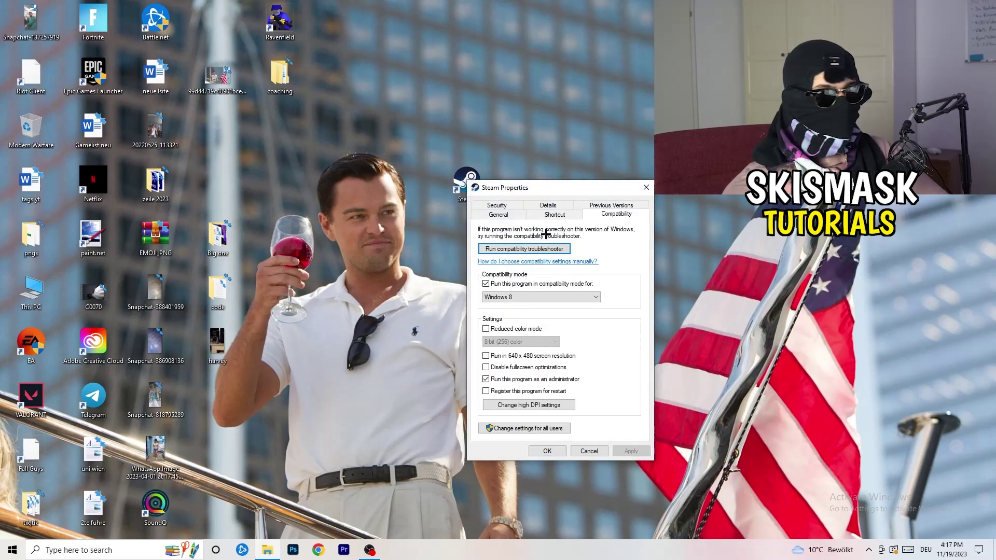
{"action": "left_click", "coordinate": [646, 187]}
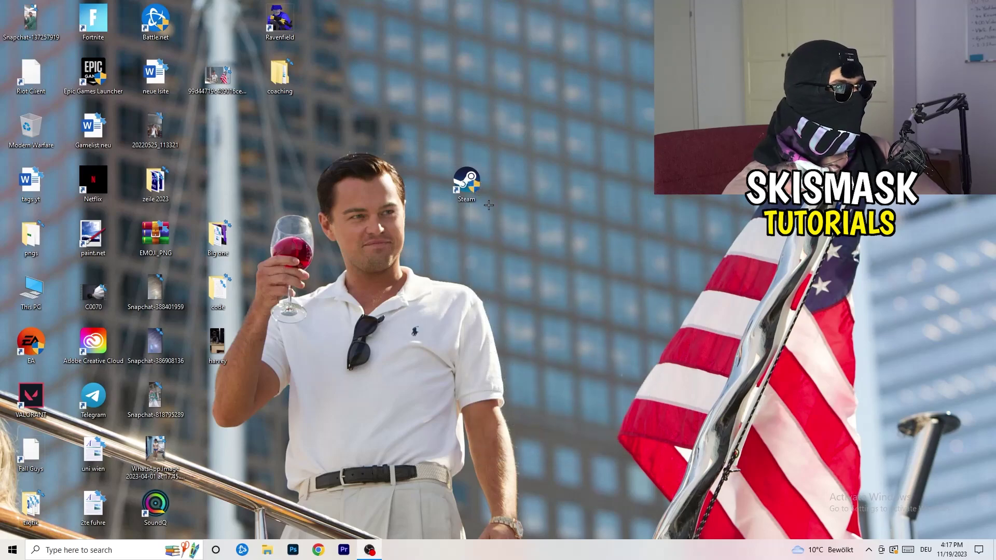
Place the Steam shortcut among the upper-left desktop icons and move the taskbar up and back.
{"action": "left_click_drag", "start_coordinate": [466, 181], "coordinate": [219, 130]}
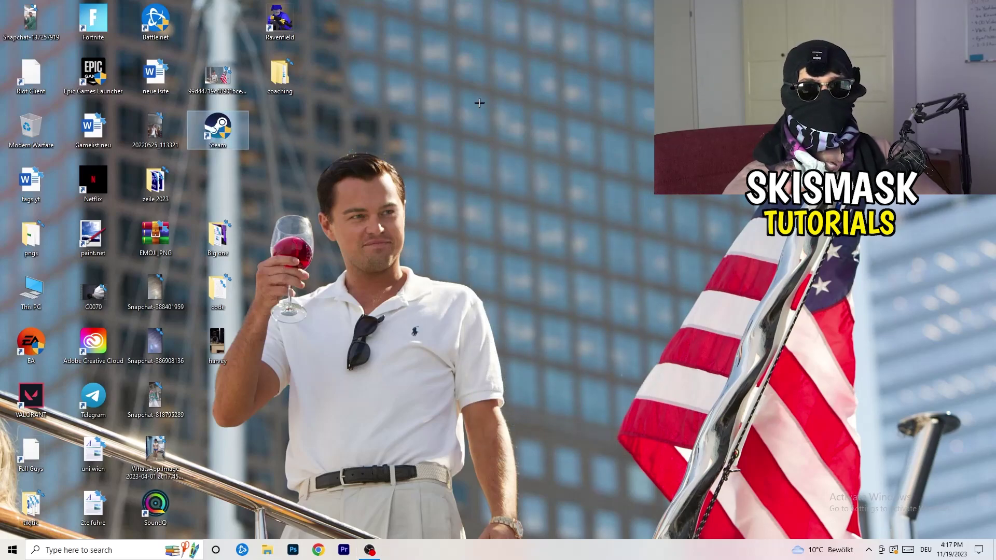
{"action": "left_click_drag", "start_coordinate": [510, 550], "coordinate": [405, 75]}
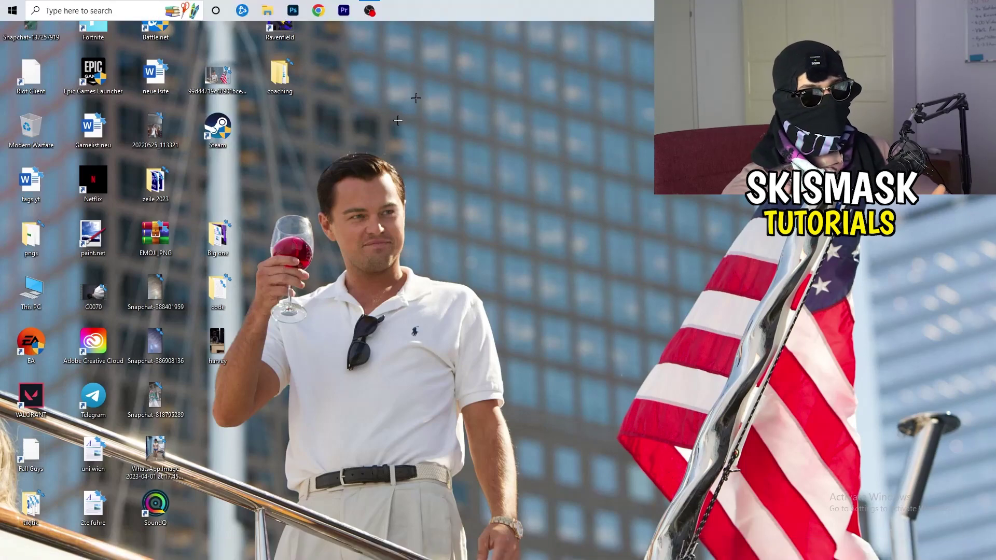
{"action": "left_click_drag", "start_coordinate": [398, 120], "coordinate": [470, 555]}
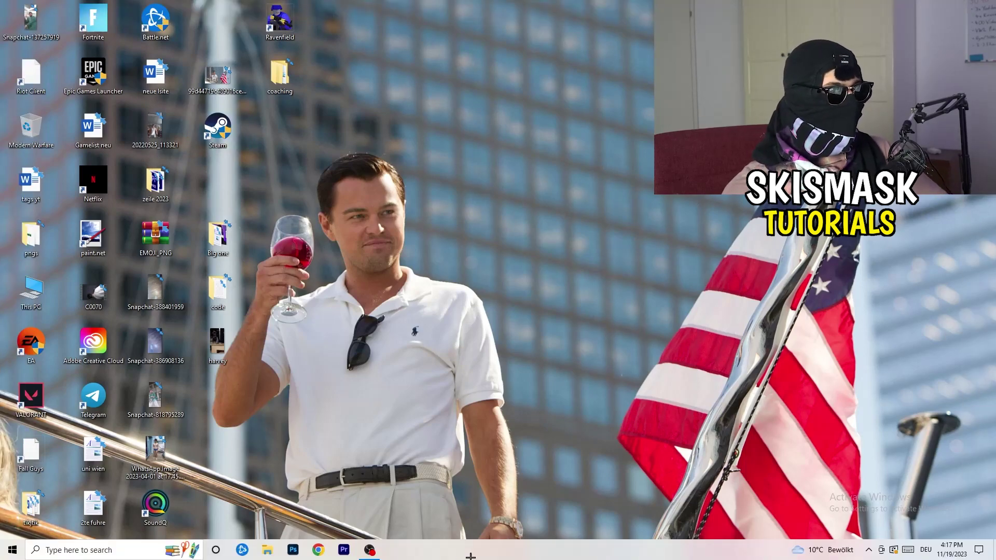
Open Task Manager maximized on Details and bring up Creative Cloud UI Helper's Set priority options.
{"action": "right_click", "coordinate": [470, 555]}
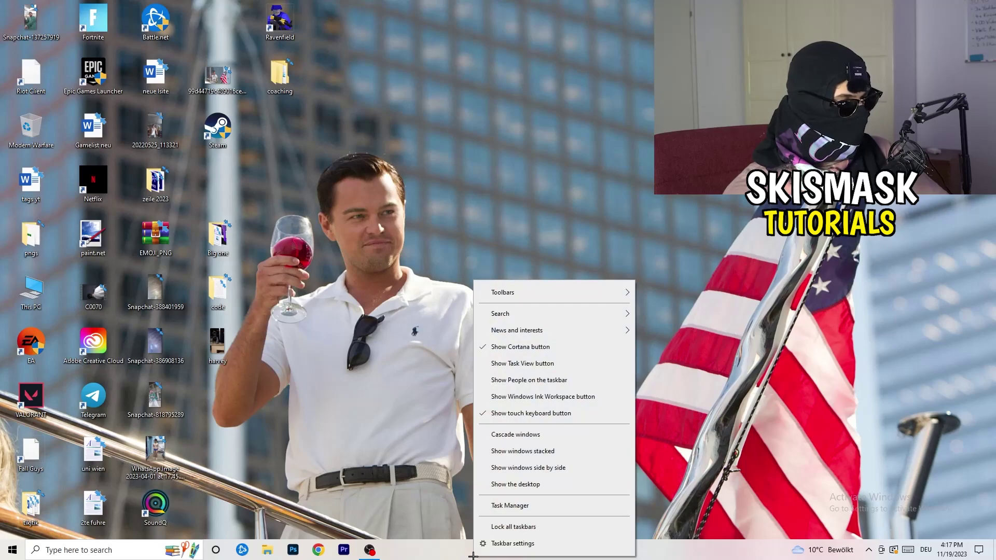
{"action": "left_click", "coordinate": [525, 511]}
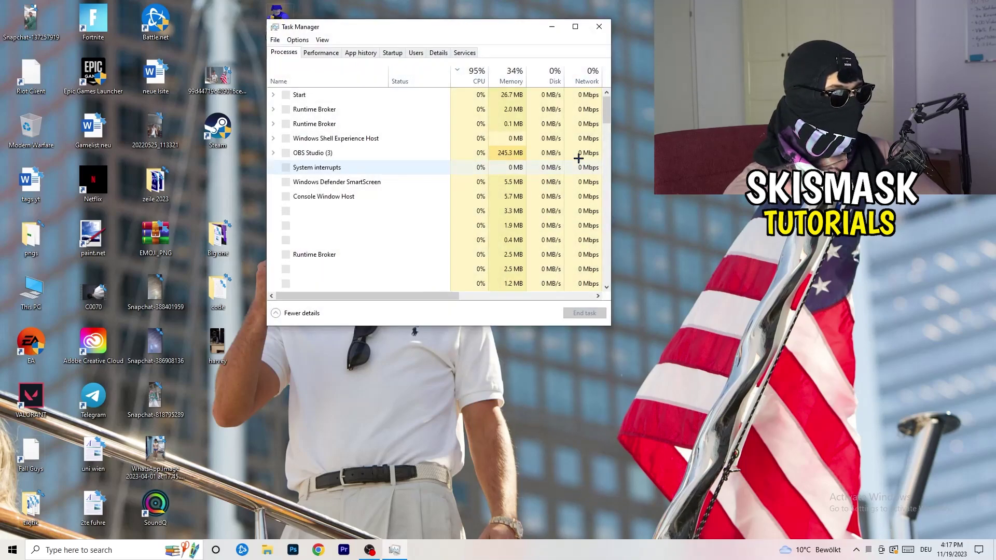
{"action": "left_click", "coordinate": [575, 26]}
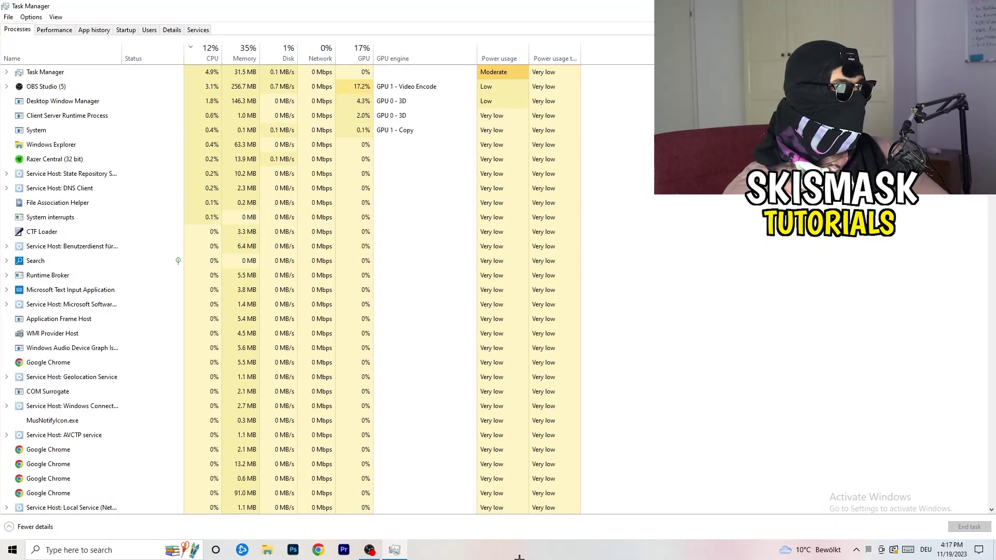
{"action": "left_click", "coordinate": [172, 30]}
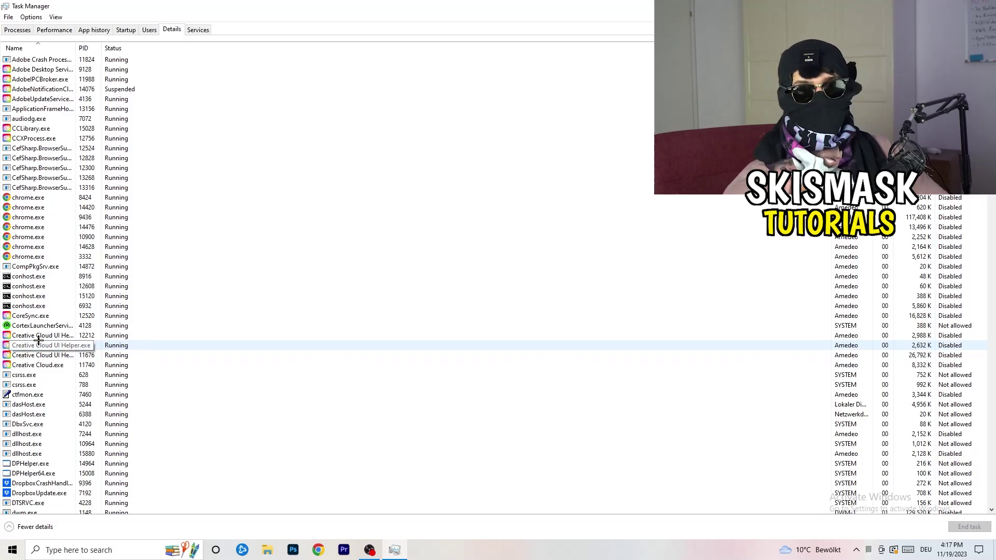
{"action": "right_click", "coordinate": [41, 335]}
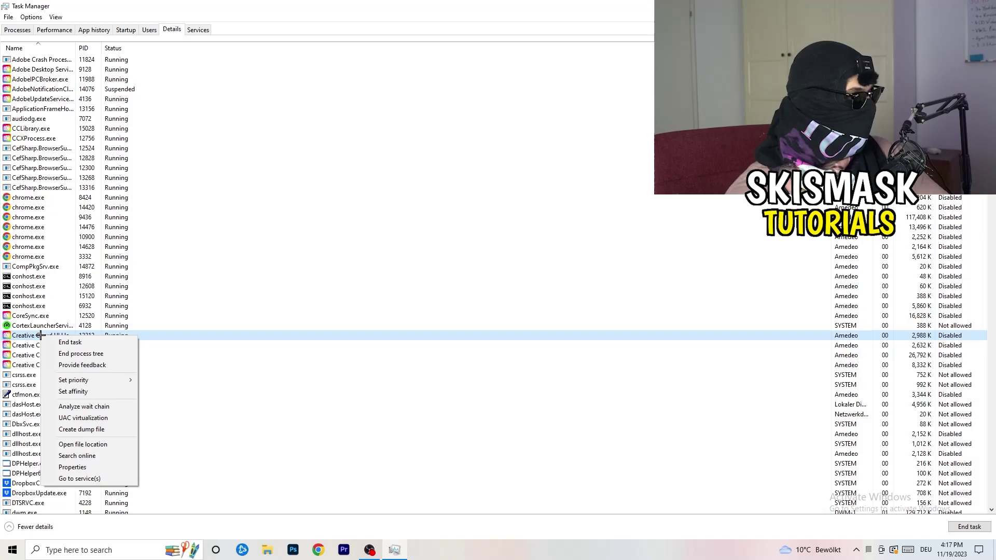
{"action": "mouse_move", "coordinate": [96, 379]}
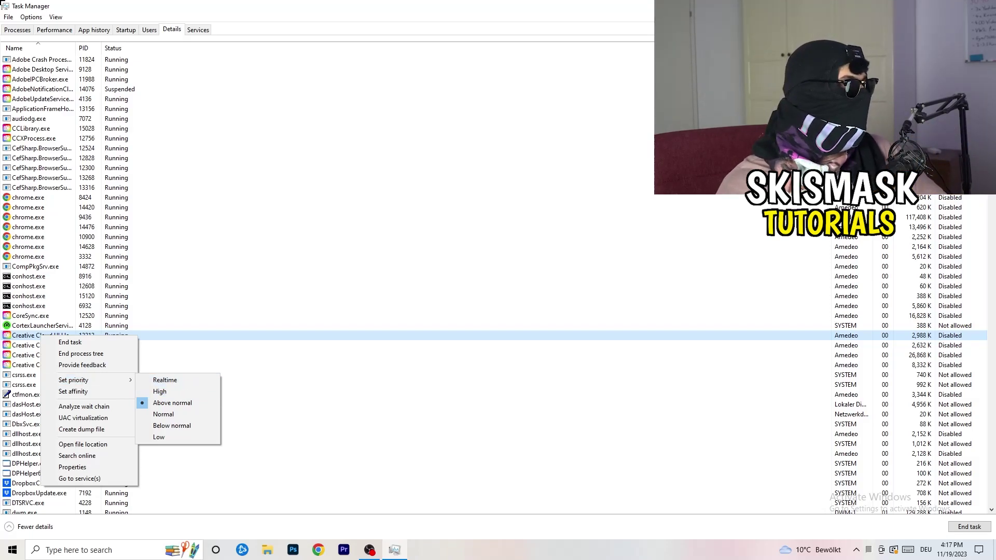
Review the startup apps, checking the Windows Security notification entry's Disable option, then return to processes.
{"action": "left_click", "coordinate": [125, 29]}
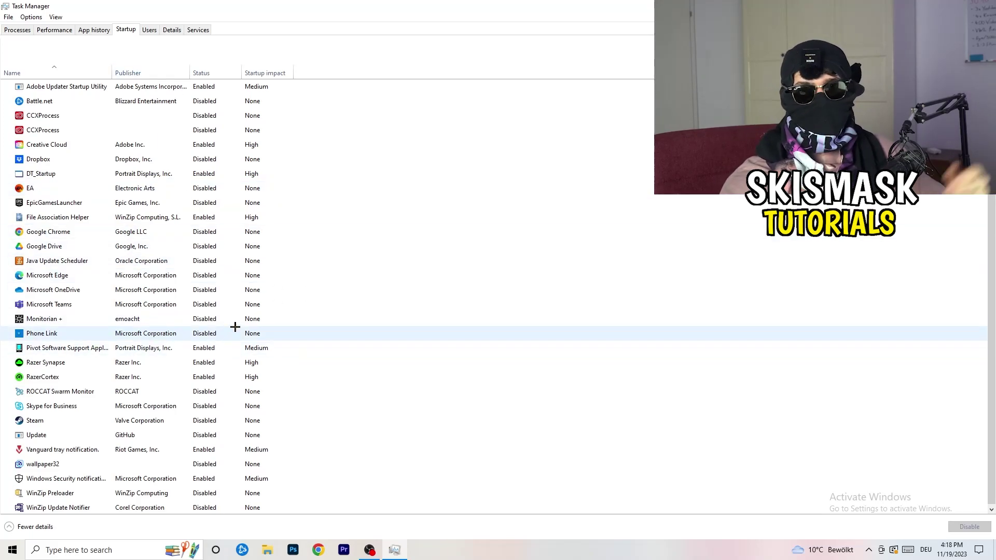
{"action": "right_click", "coordinate": [209, 478]}
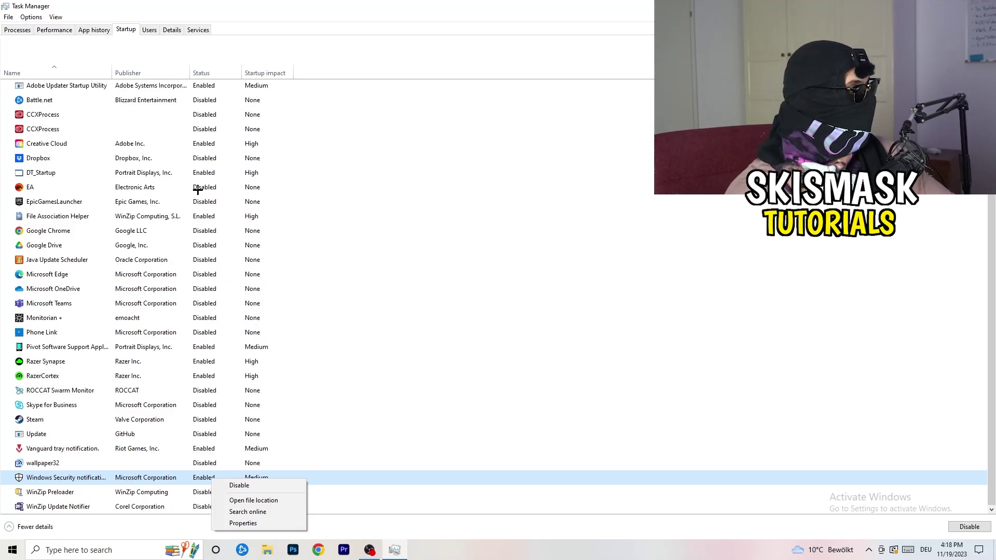
{"action": "left_click", "coordinate": [6, 32]}
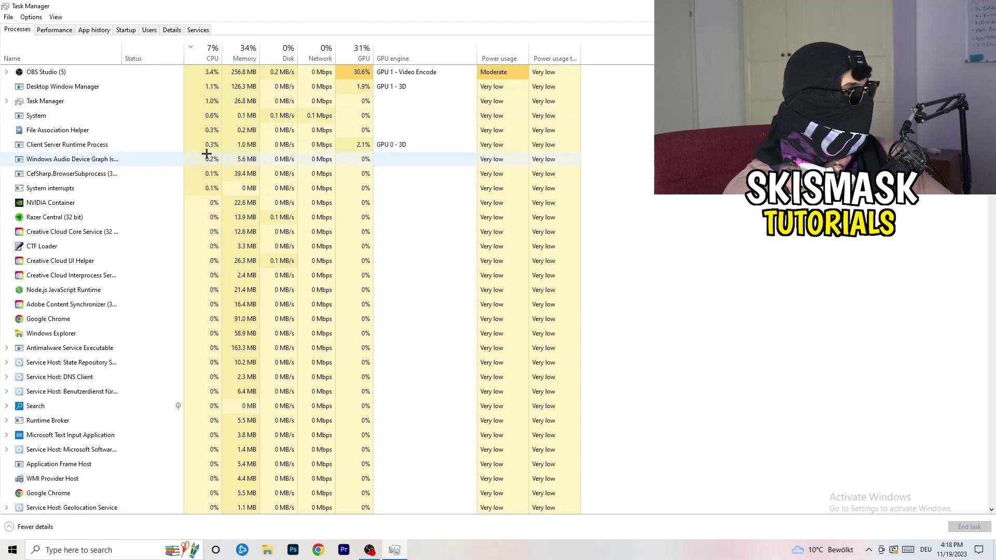
Sort processes by GPU usage and inspect OBS Studio's End task option without ending it.
{"action": "scroll", "coordinate": [206, 156], "scroll_direction": "down", "scroll_amount": 6}
{"action": "scroll", "coordinate": [211, 155], "scroll_direction": "up", "scroll_amount": 6}
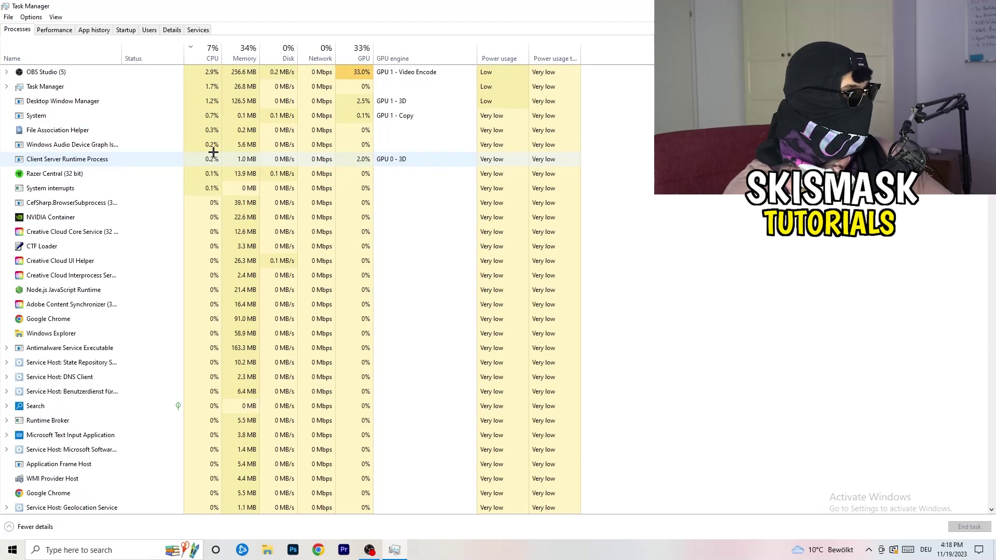
{"action": "left_click", "coordinate": [359, 58]}
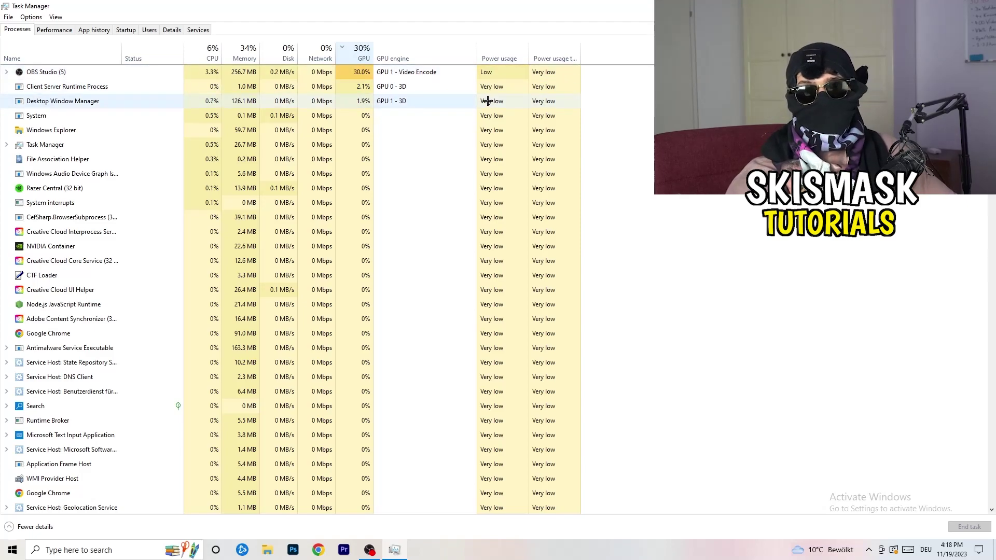
{"action": "right_click", "coordinate": [338, 74]}
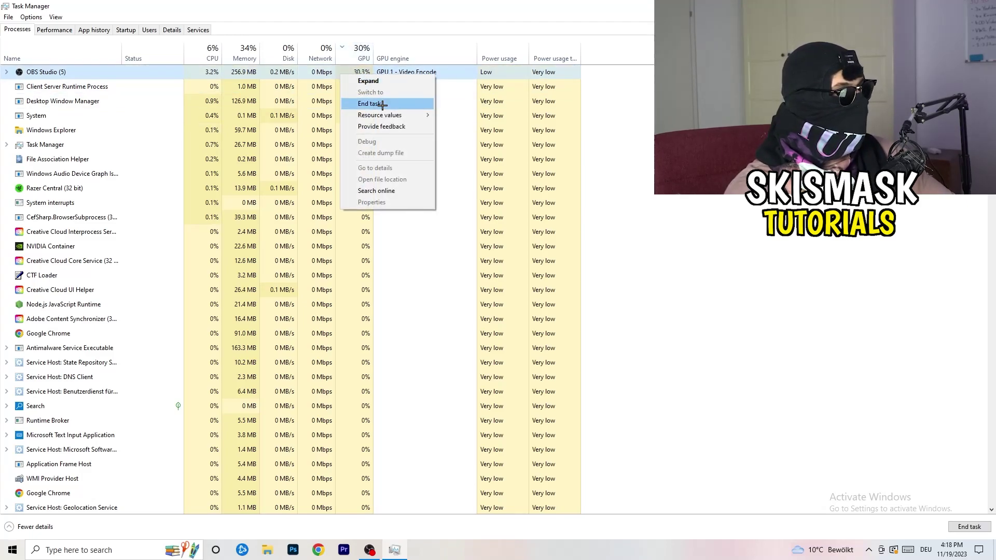
{"action": "key", "text": "Escape"}
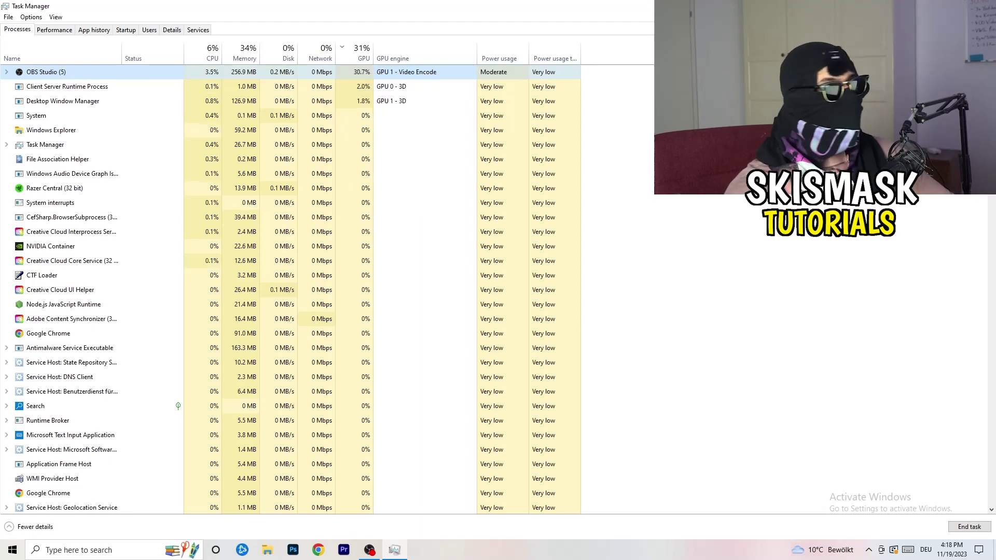
Close the Task Manager window with Alt+F4.
{"action": "key", "text": "alt+F4"}
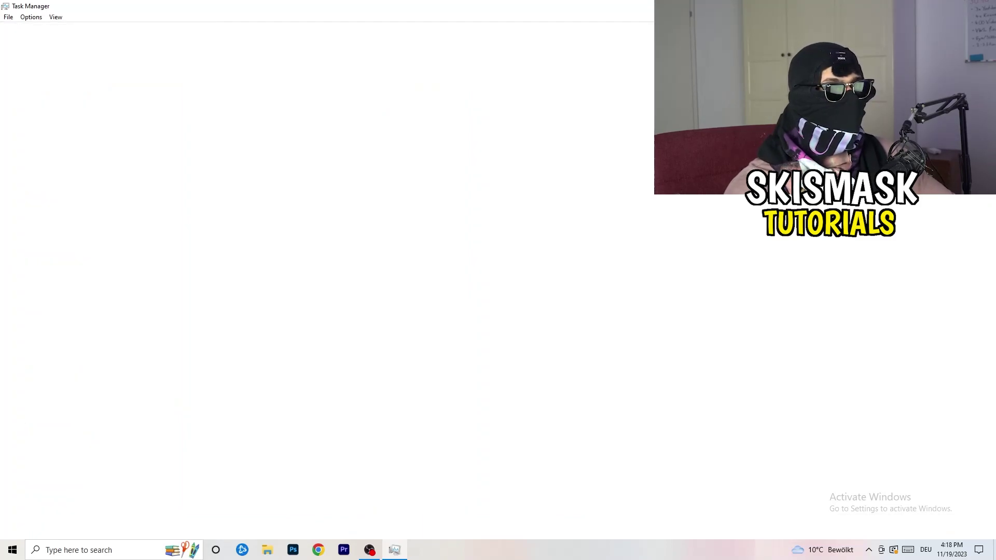